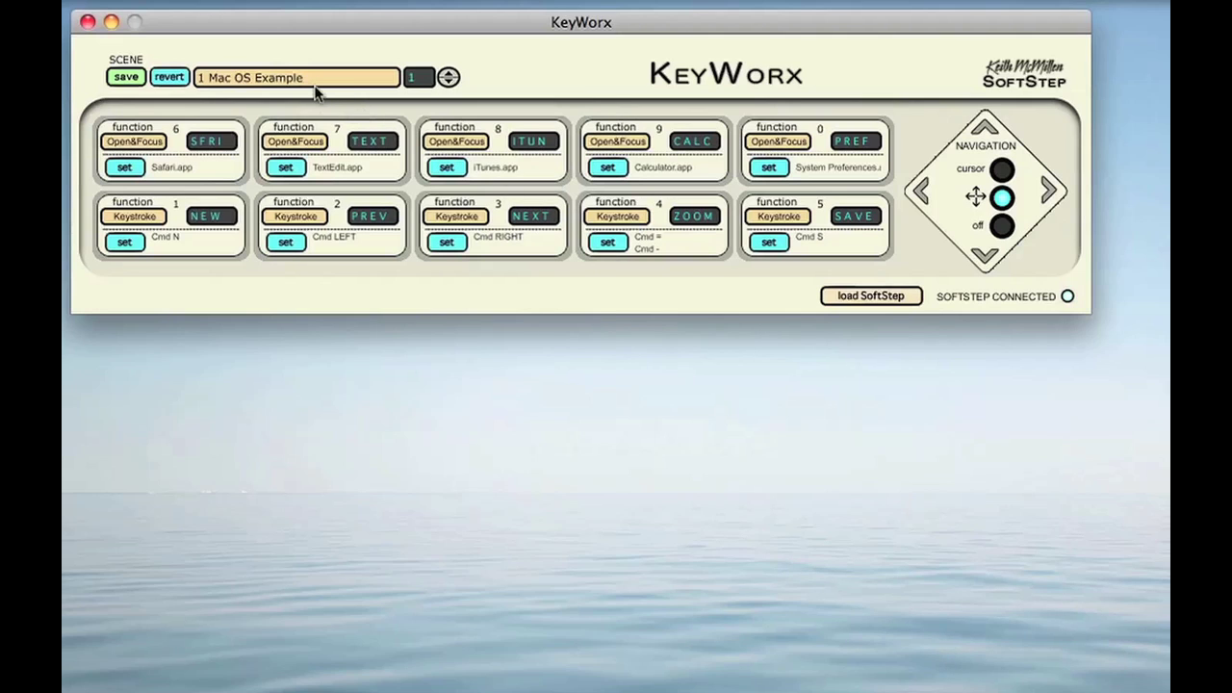
Load scene 2, Blank New Template, from the SCENE list.
left_click(318, 83)
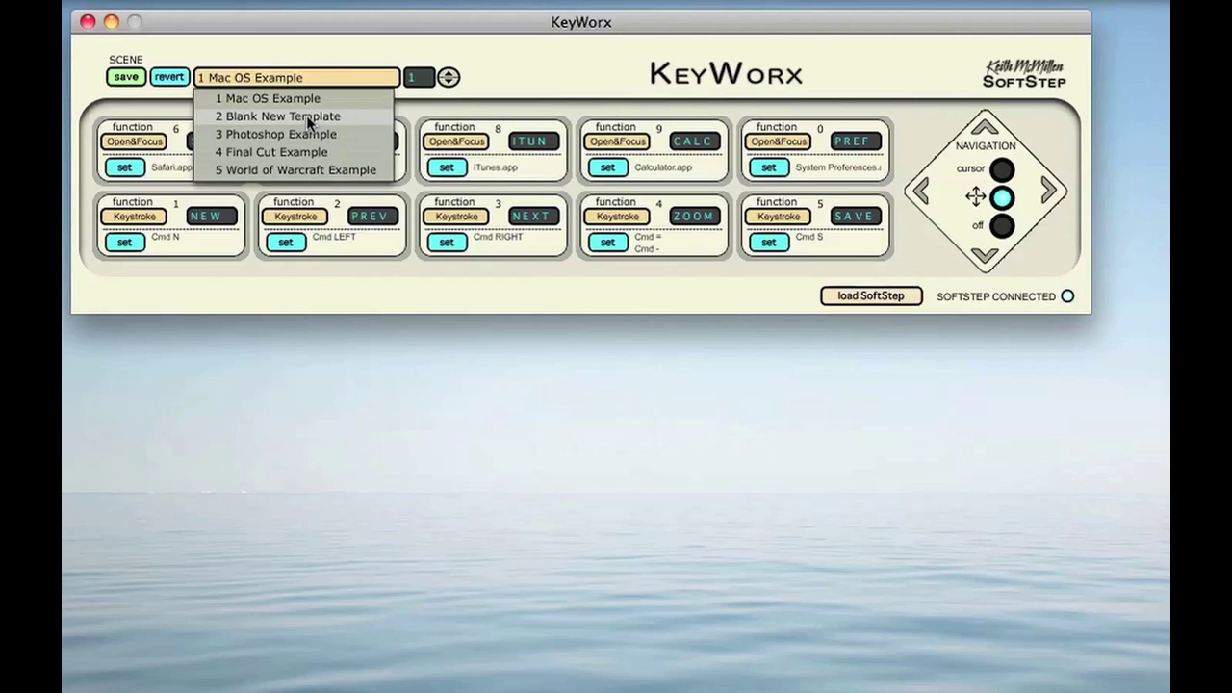
left_click(306, 116)
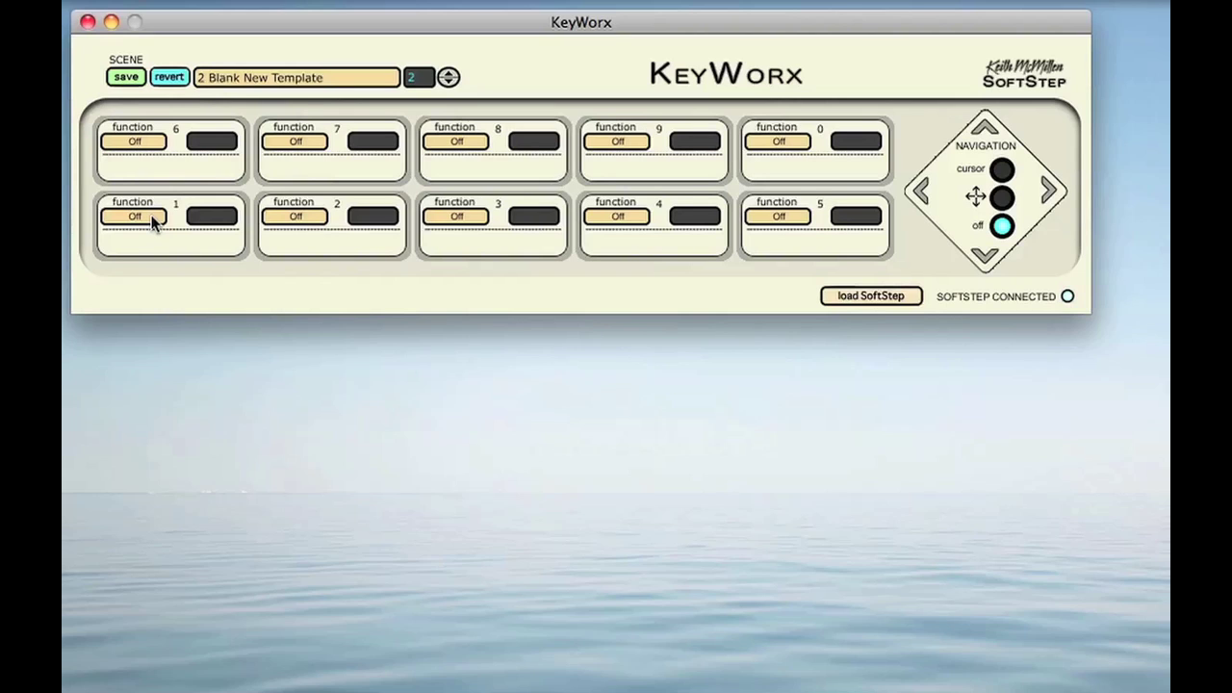
Set pad 1's function to Keystroke and show its trigger options.
left_click(153, 222)
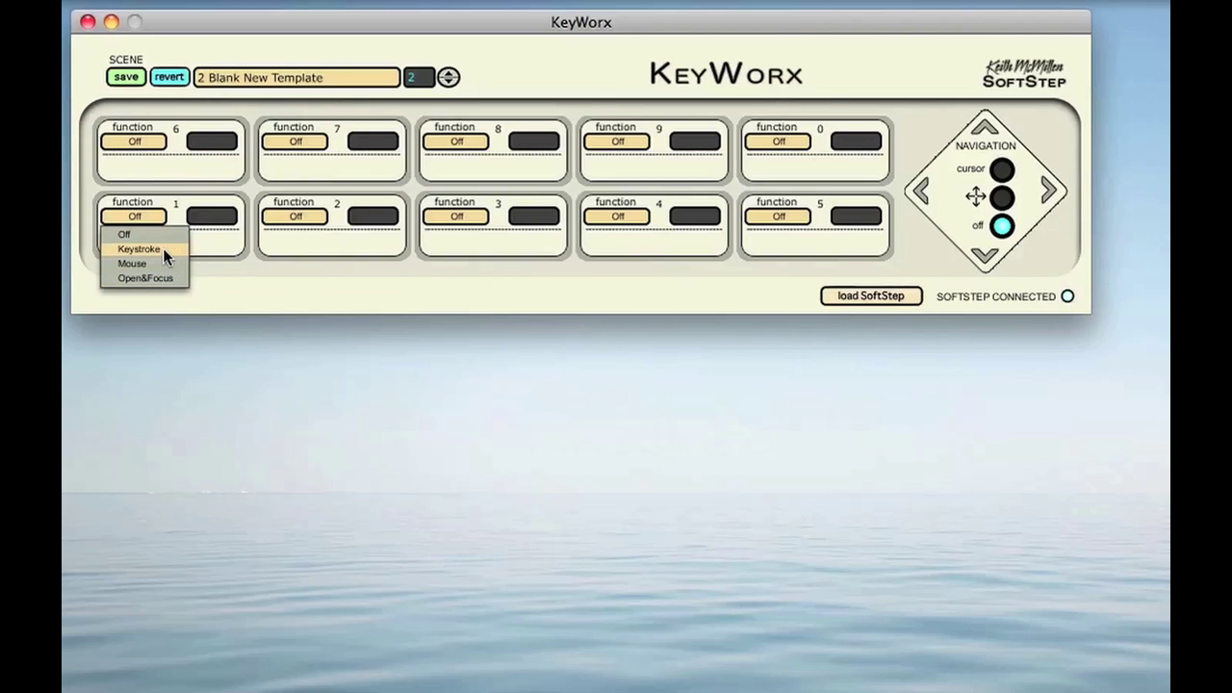
left_click(163, 248)
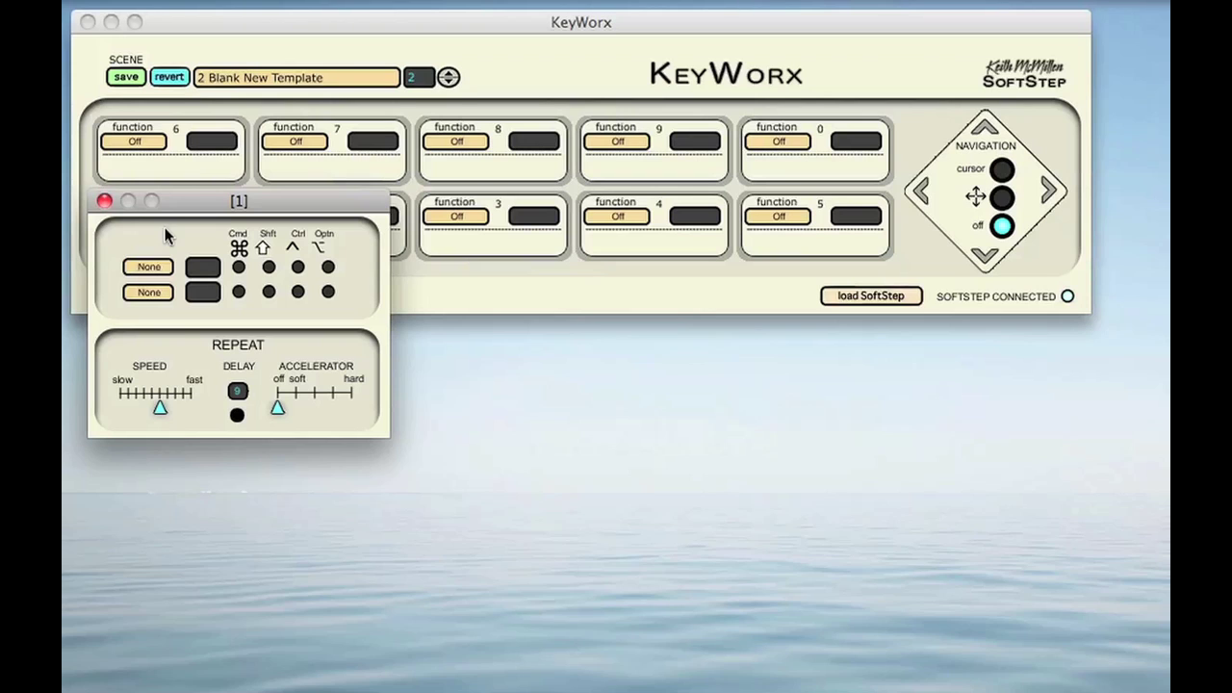
left_click(154, 267)
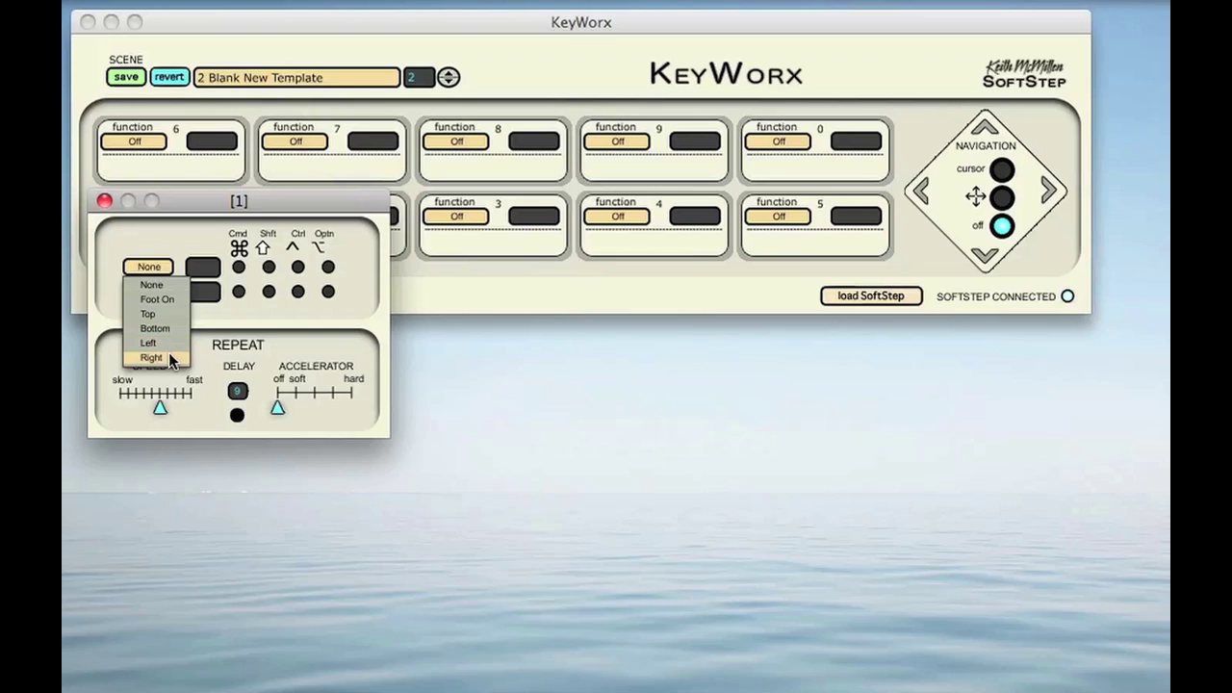
Give pad 1 a Foot On trigger sending N with the Cmd modifier.
left_click(166, 298)
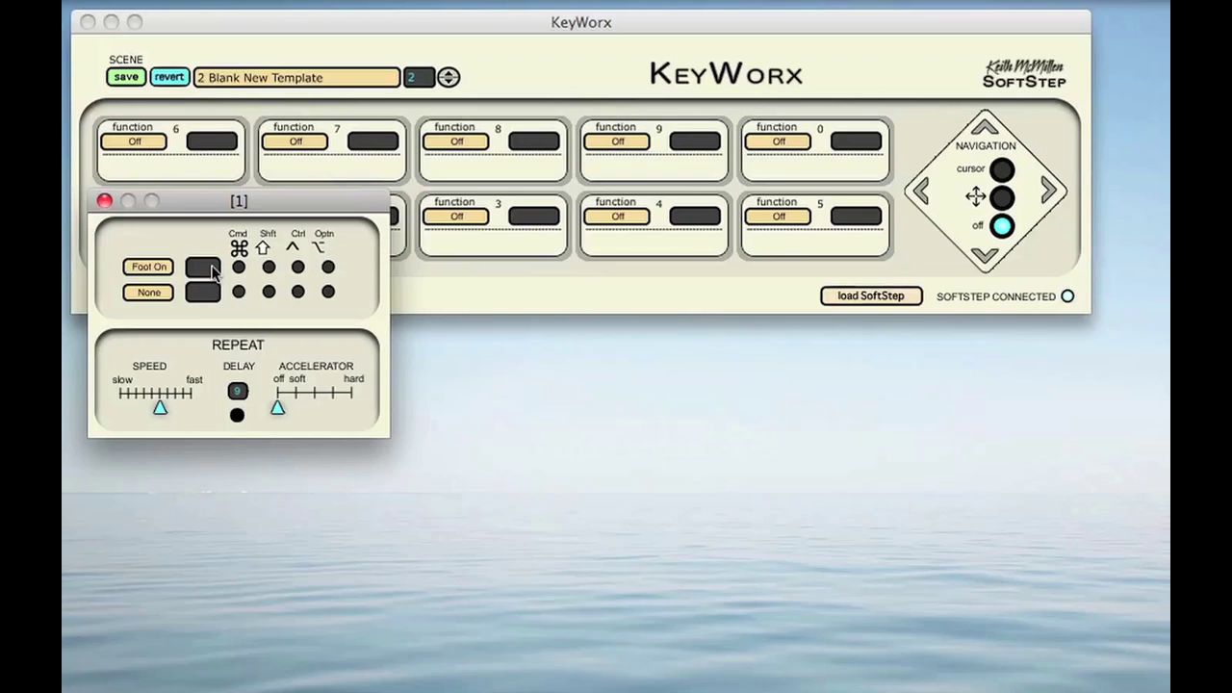
key("n")
left_click(239, 268)
Close pad 1's key-setup window and label the pad NEW.
left_click(106, 202)
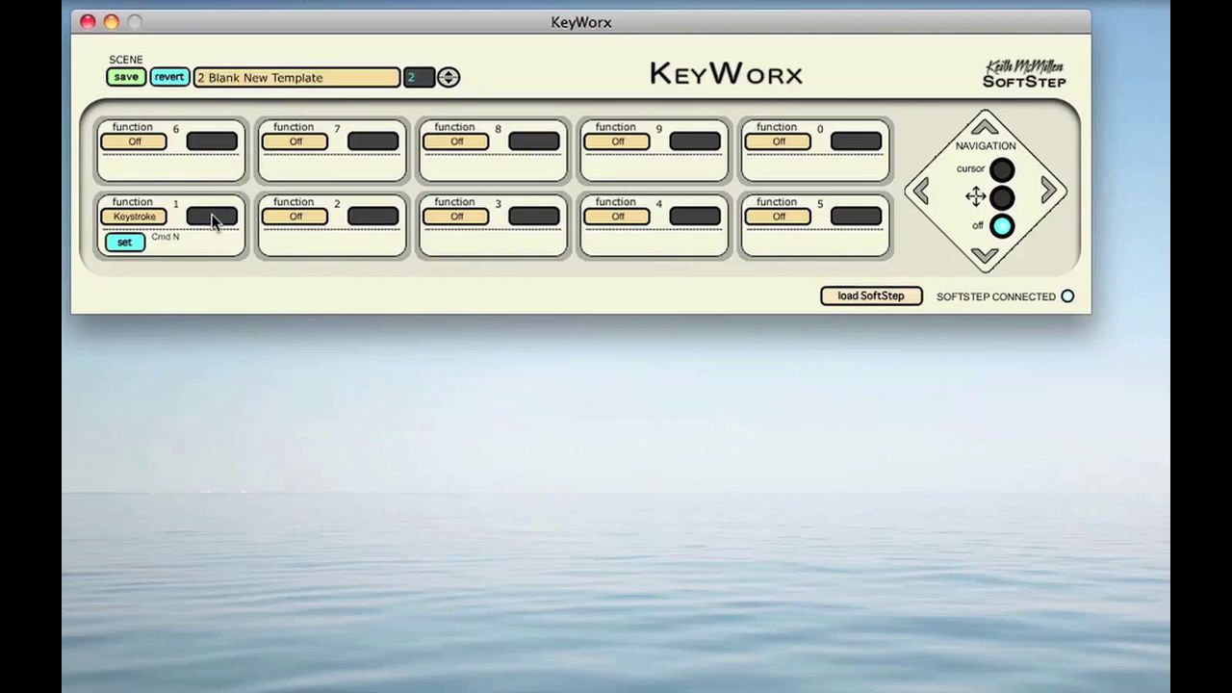
type("NEW")
Make pad 2 a Foot On keystroke pad sending Cmd+W, then close its window.
left_click(317, 219)
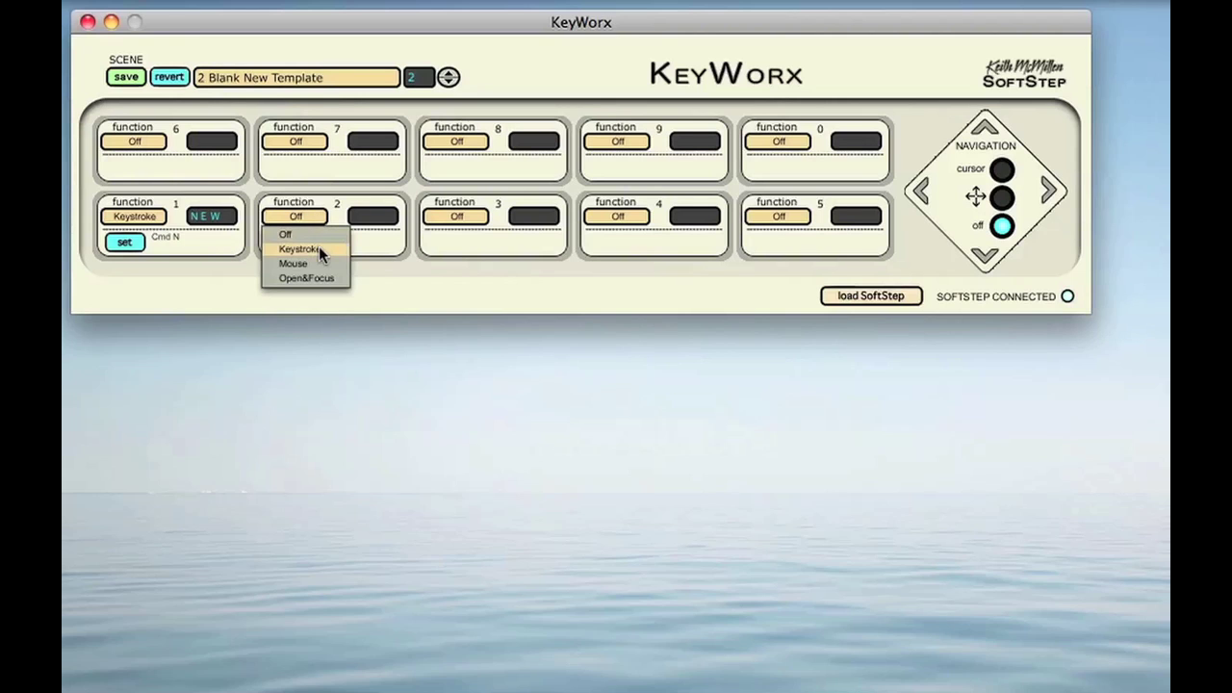
left_click(319, 246)
left_click(314, 268)
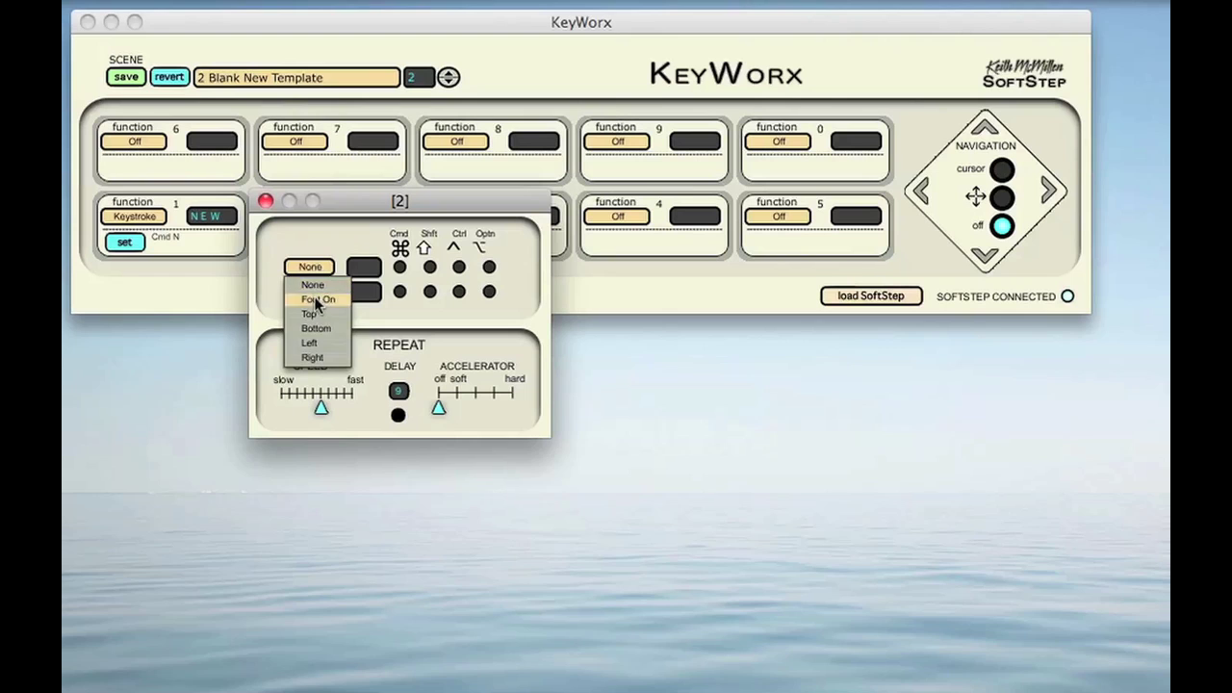
left_click(315, 301)
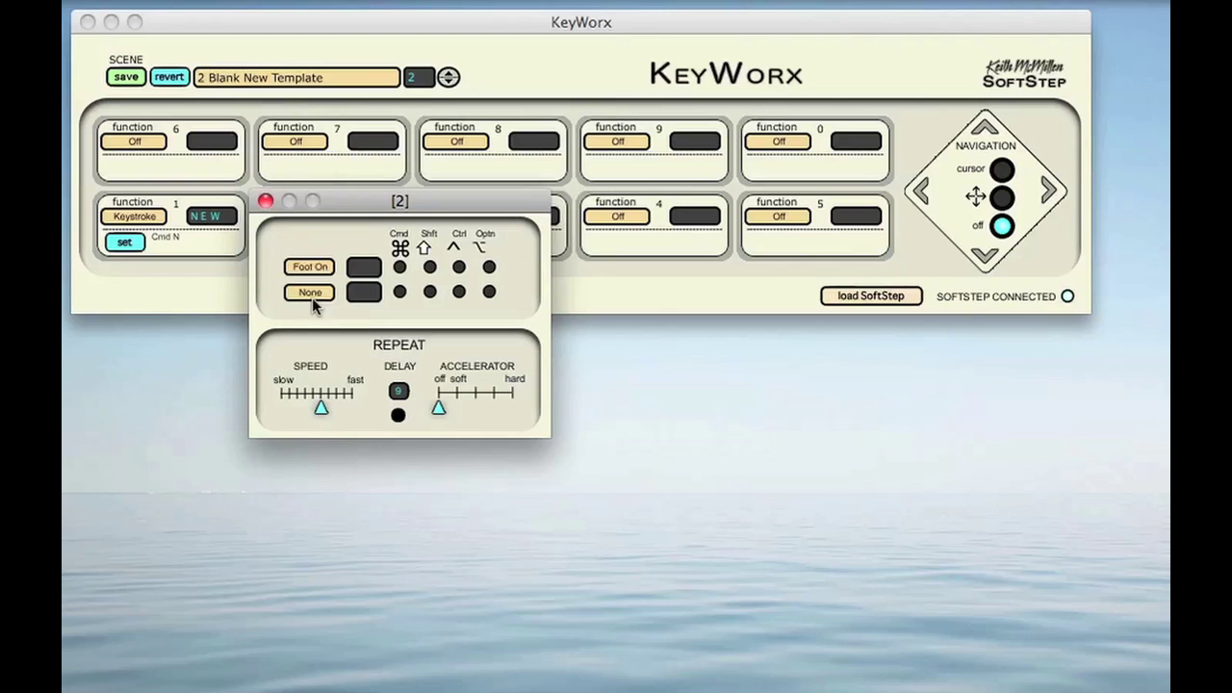
left_click(400, 269)
left_click(367, 271)
type("w")
left_click(266, 200)
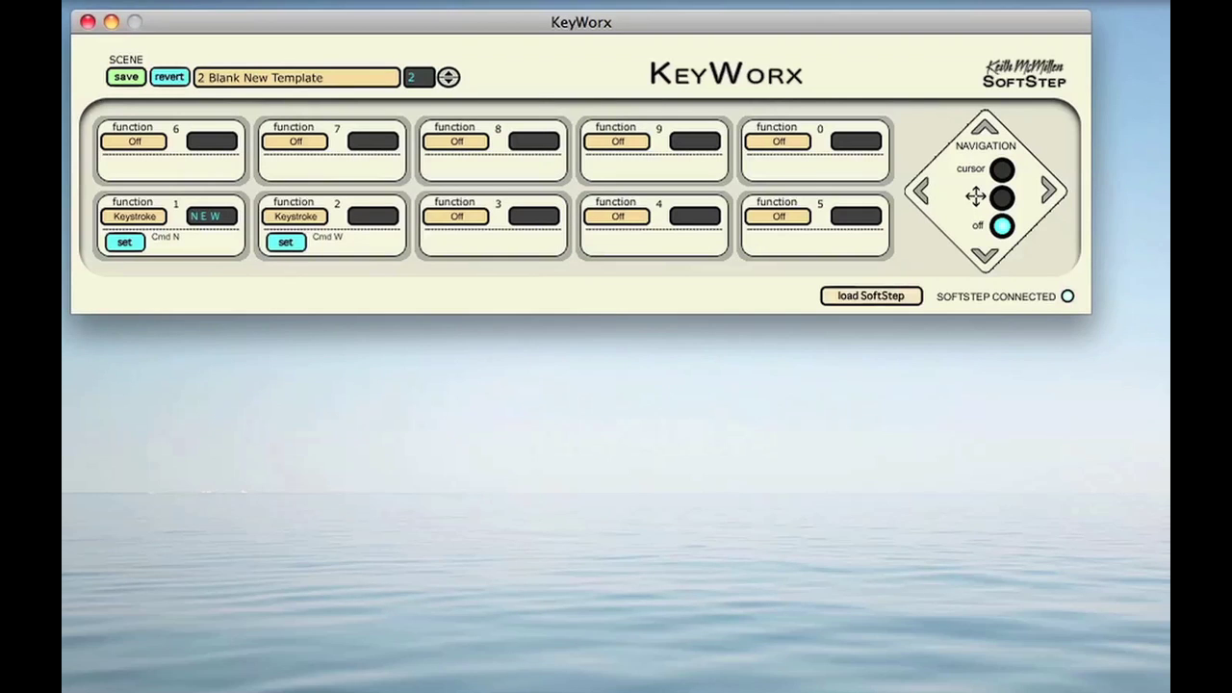
key("super+n")
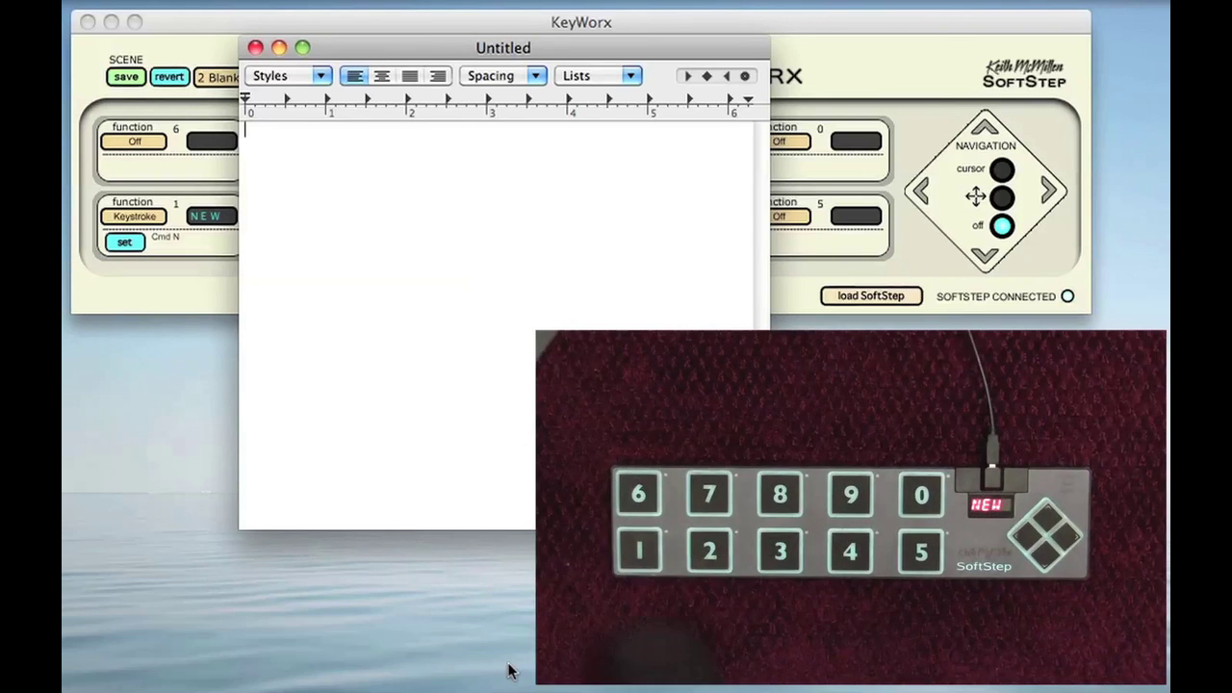
key("super+n")
key("super+n")
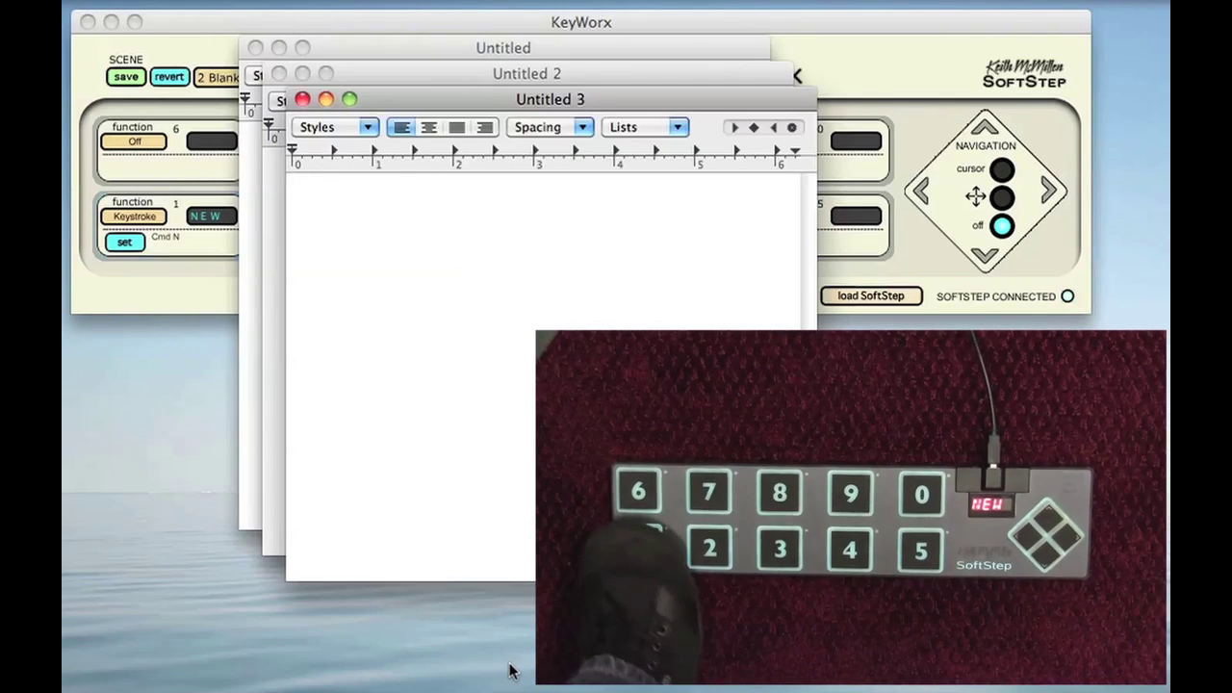
key("super+n")
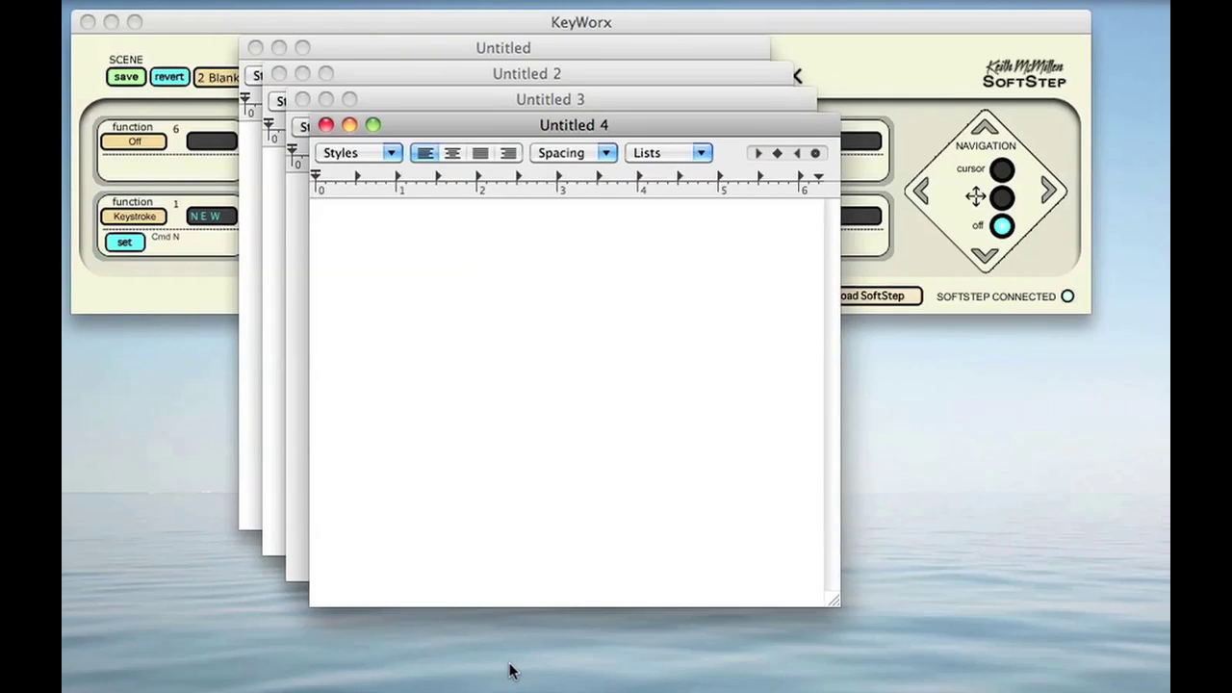
key("super+w")
key("super+w")
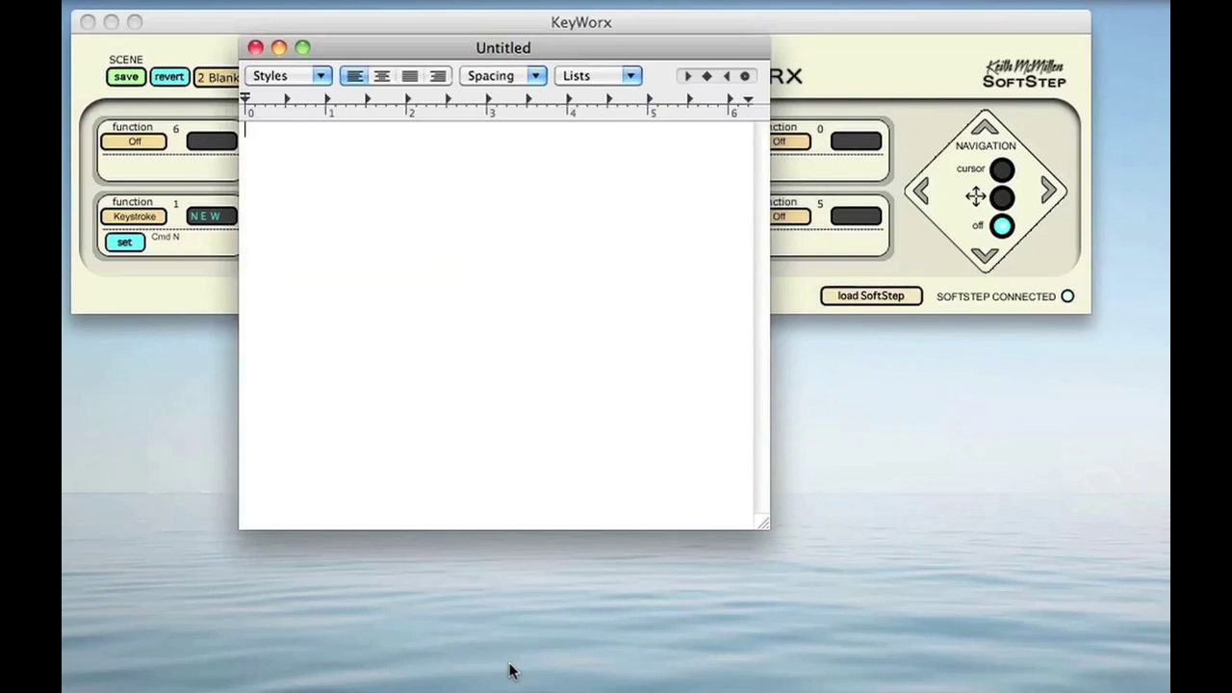
key("super+w")
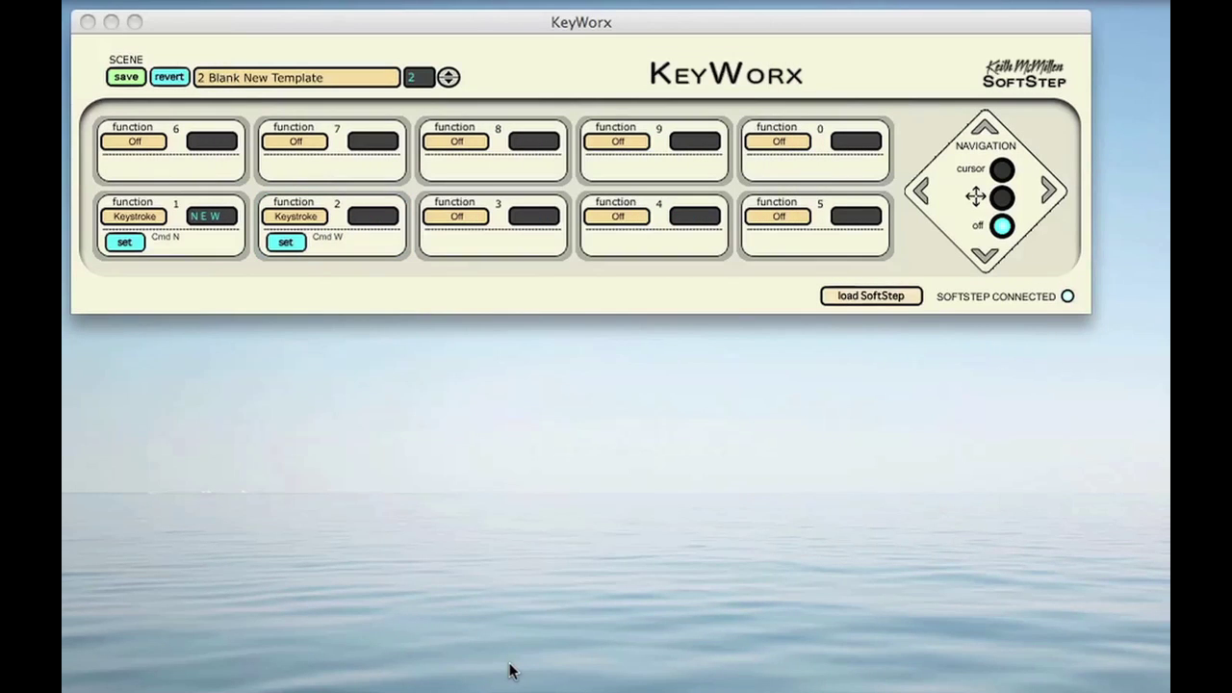
Set pad 3 to Open&Focus and drag its drop box left, clear of the pads.
left_click(443, 287)
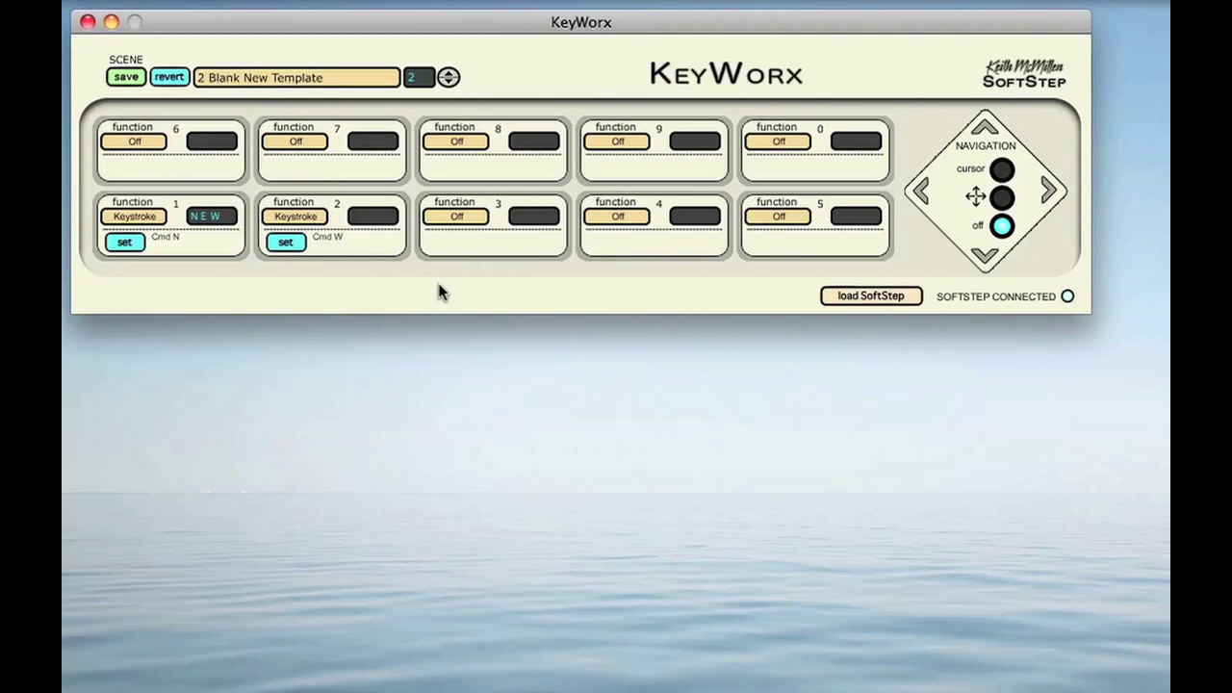
left_click(455, 216)
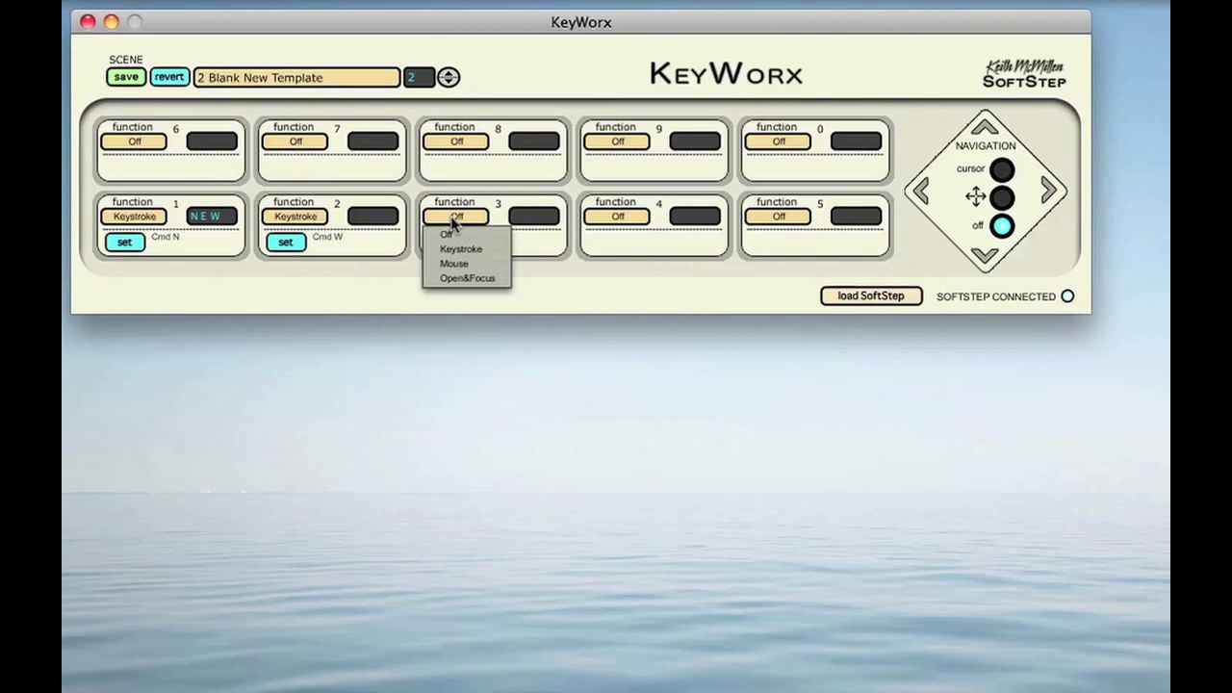
left_click(463, 278)
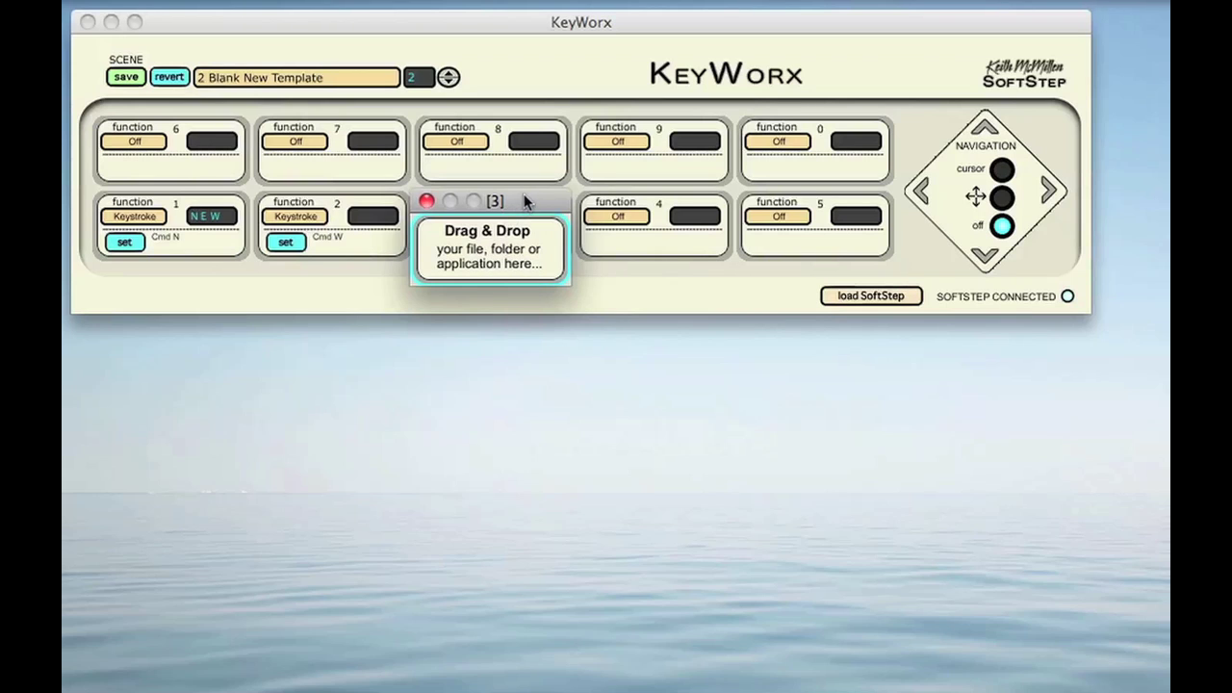
left_click_drag(524, 195, 493, 275)
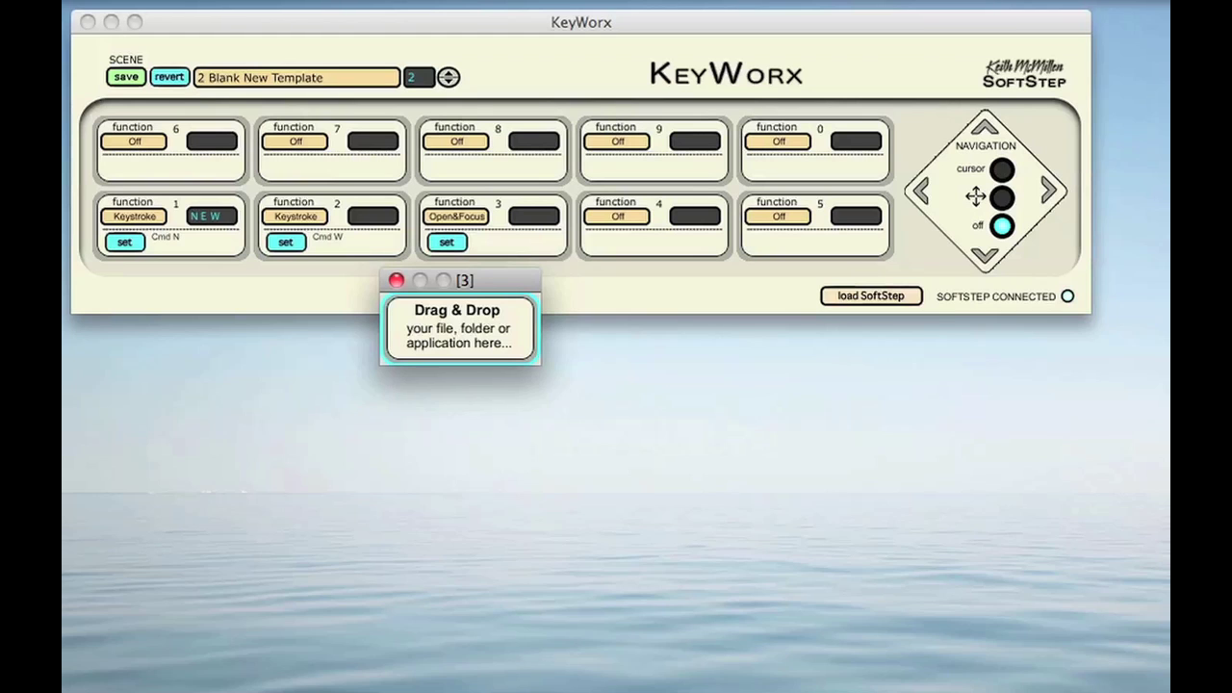
left_click_drag(506, 280, 212, 291)
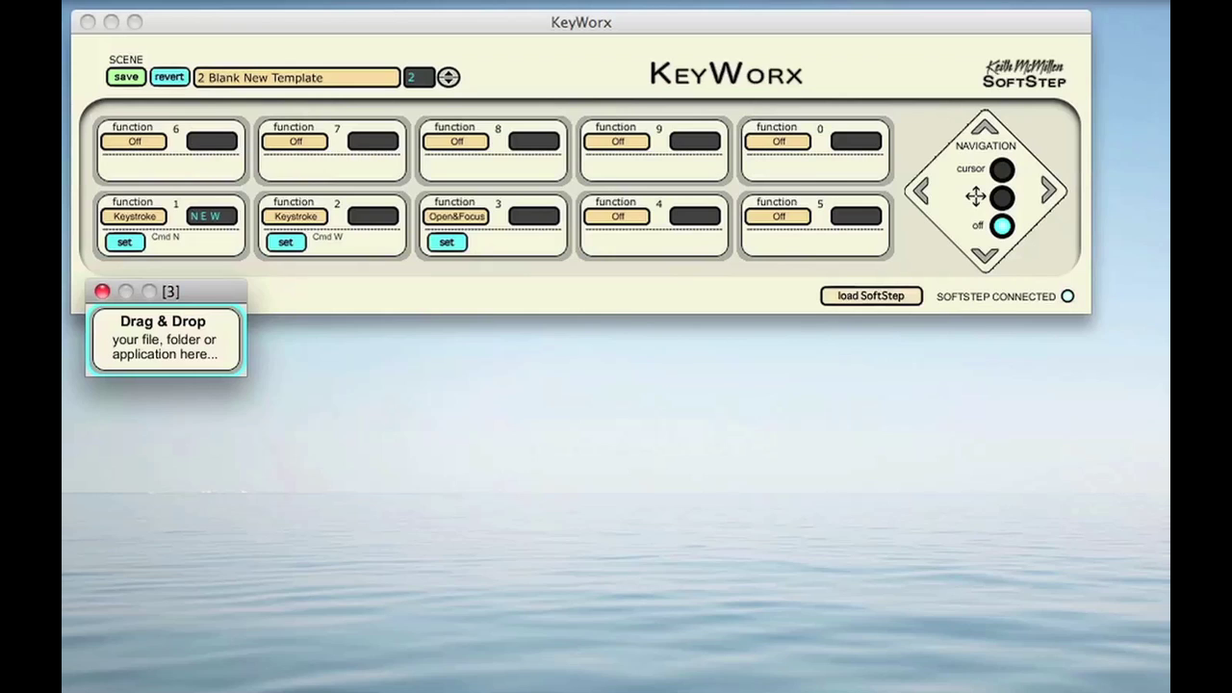
From a new Finder window's Applications folder, drop Calculator onto pad 3's drop box.
key("super+n")
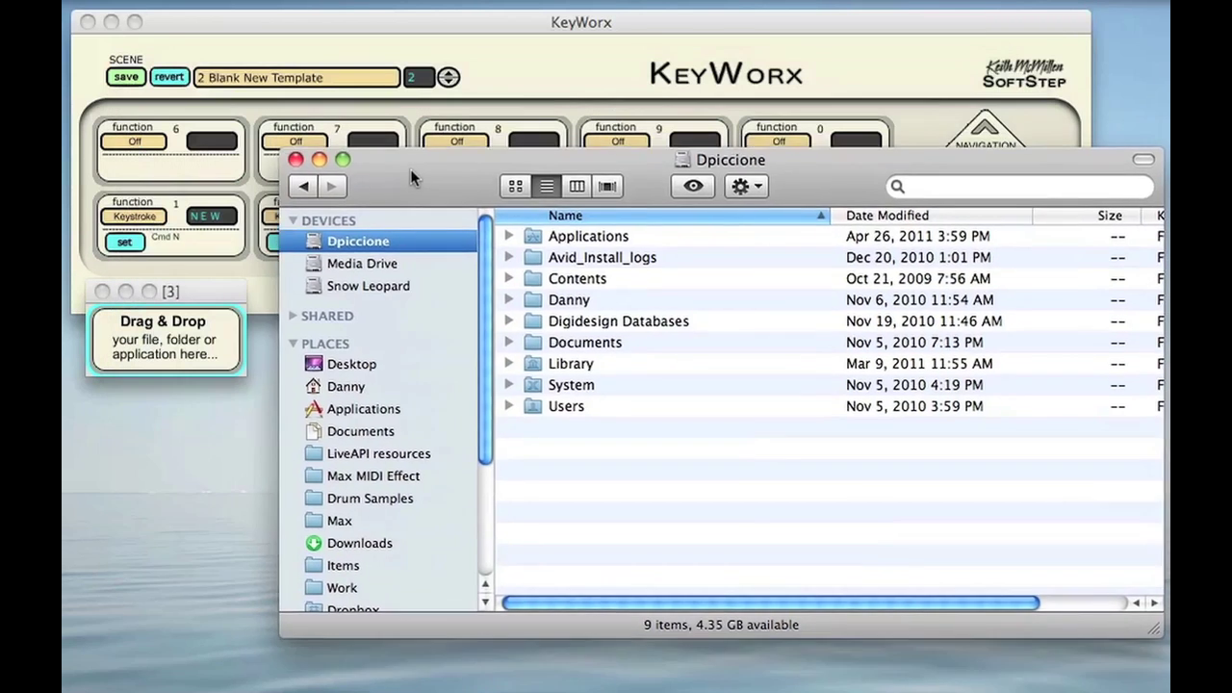
left_click_drag(410, 168, 391, 296)
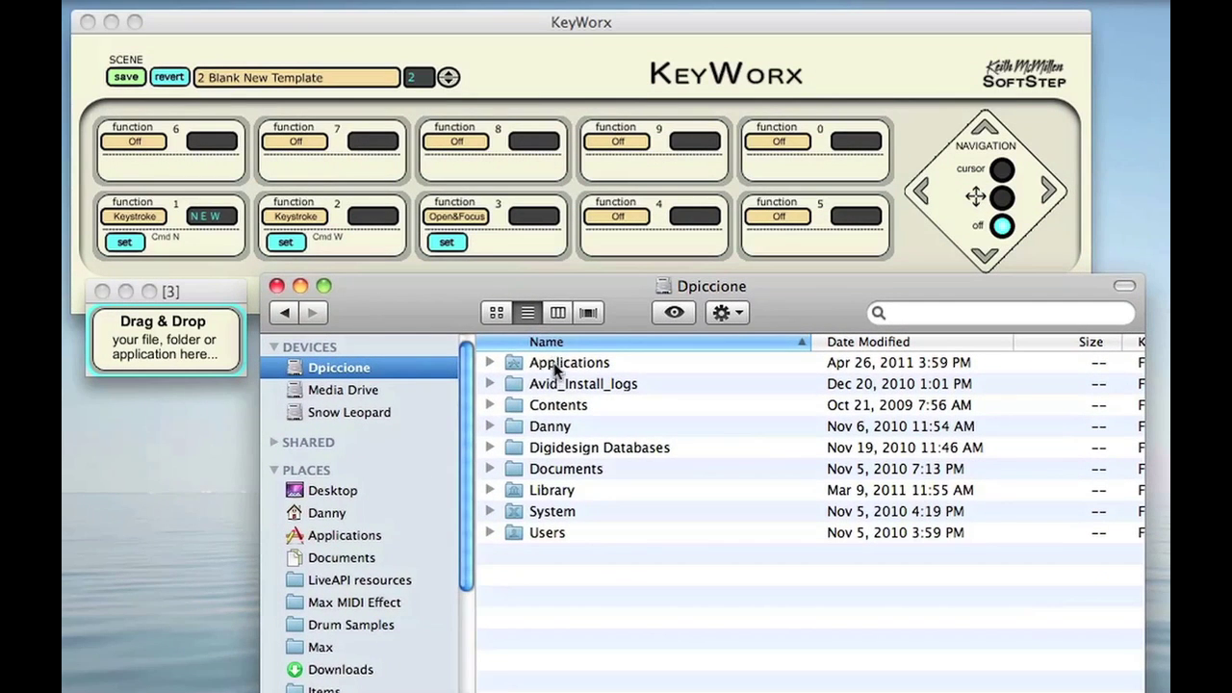
double_click(556, 365)
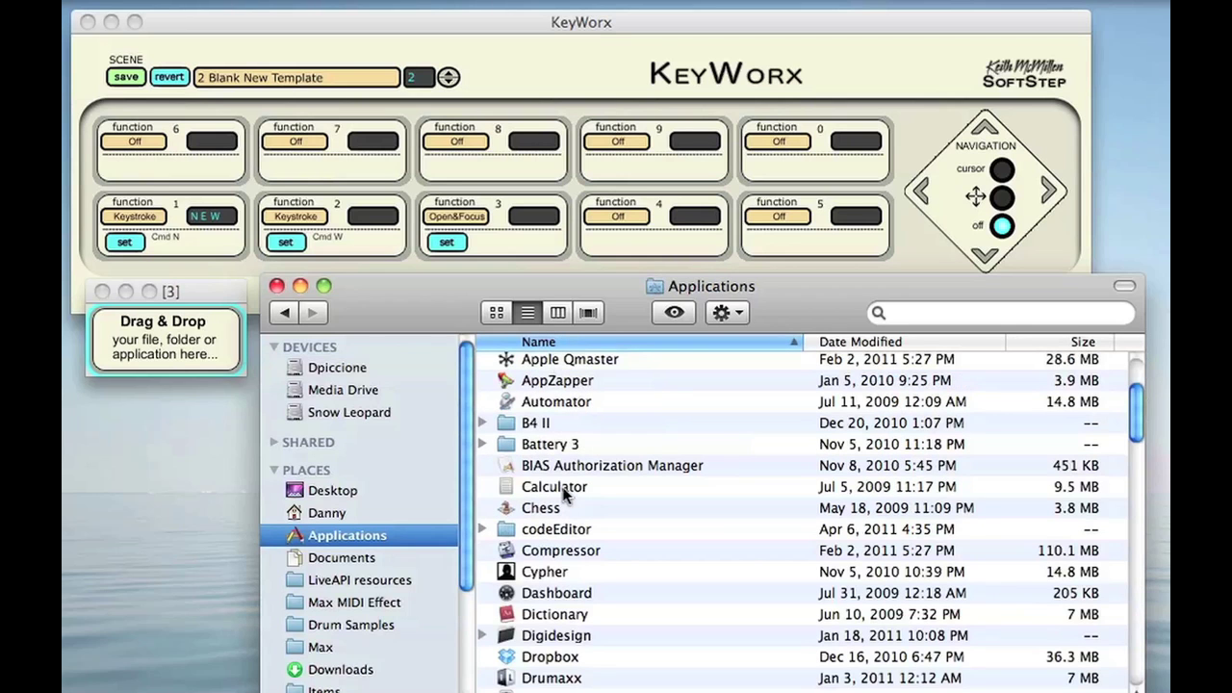
left_click_drag(566, 494, 159, 337)
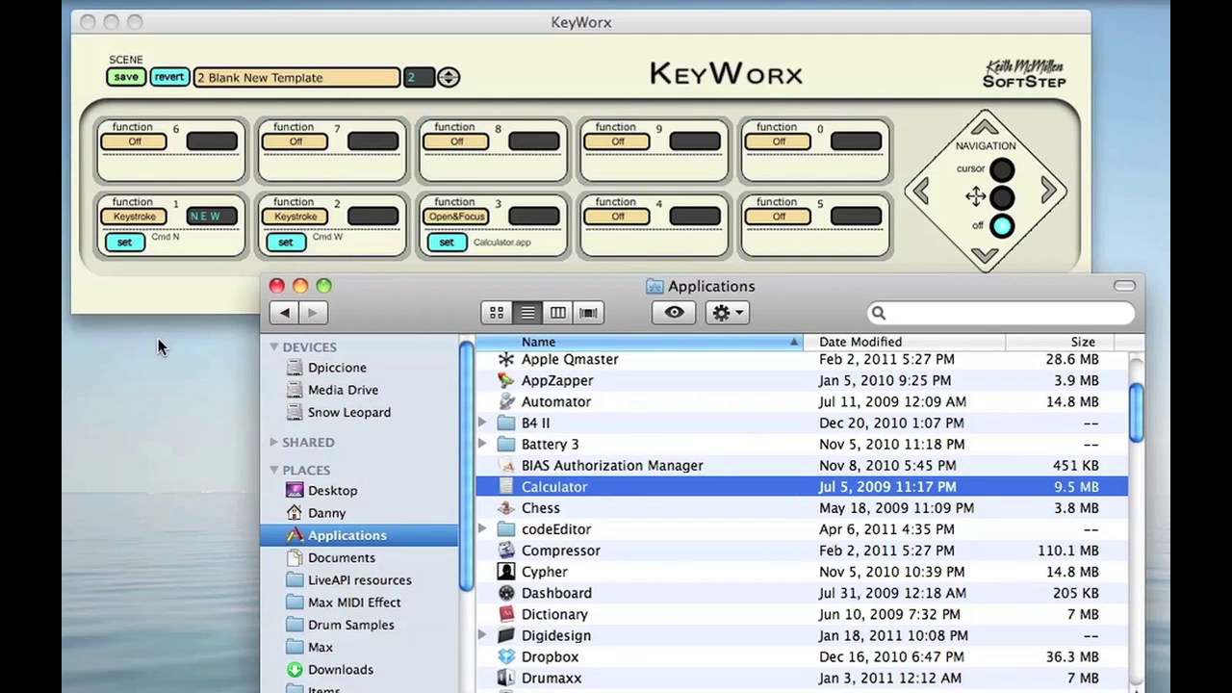
Close the Calculator opened by pad 3, then set pad 4 to Open&Focus.
left_click(385, 274)
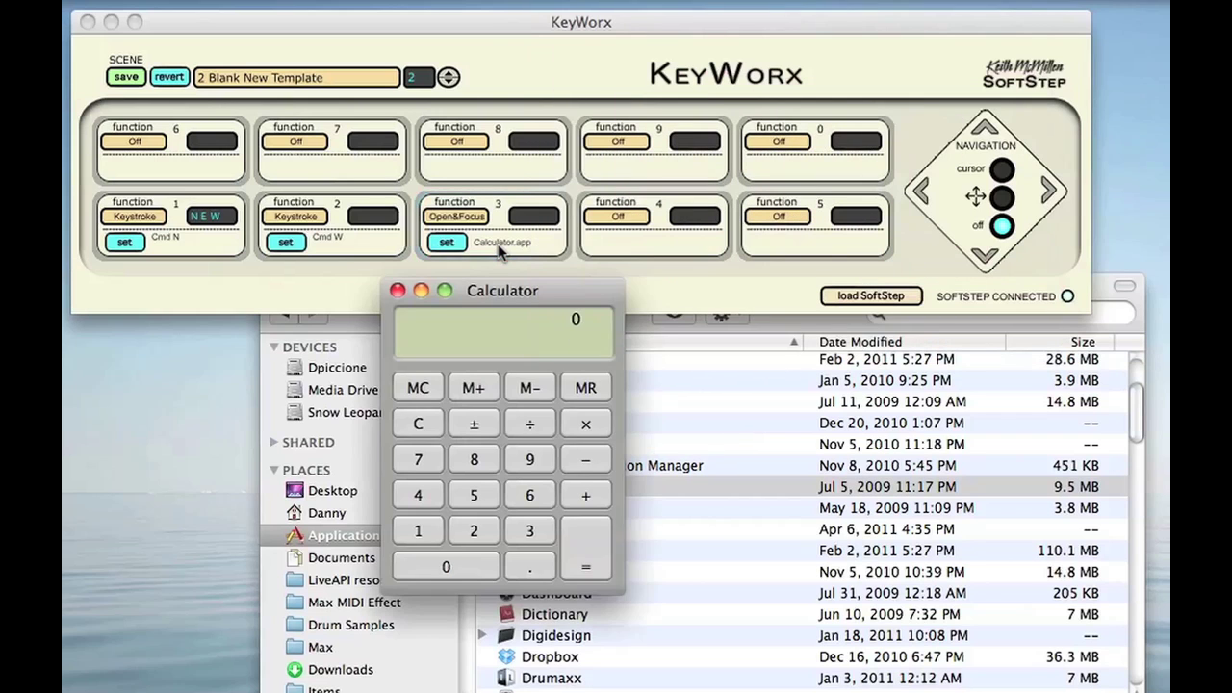
left_click(397, 291)
left_click(399, 325)
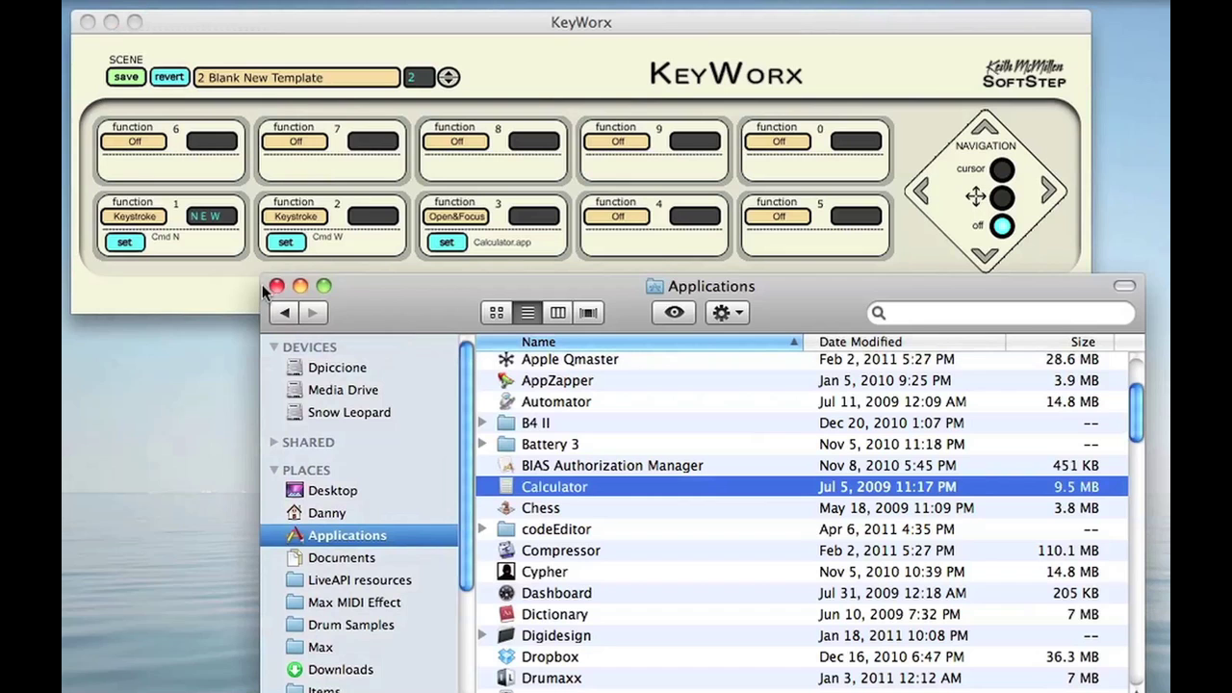
left_click(340, 371)
left_click(632, 216)
left_click(628, 278)
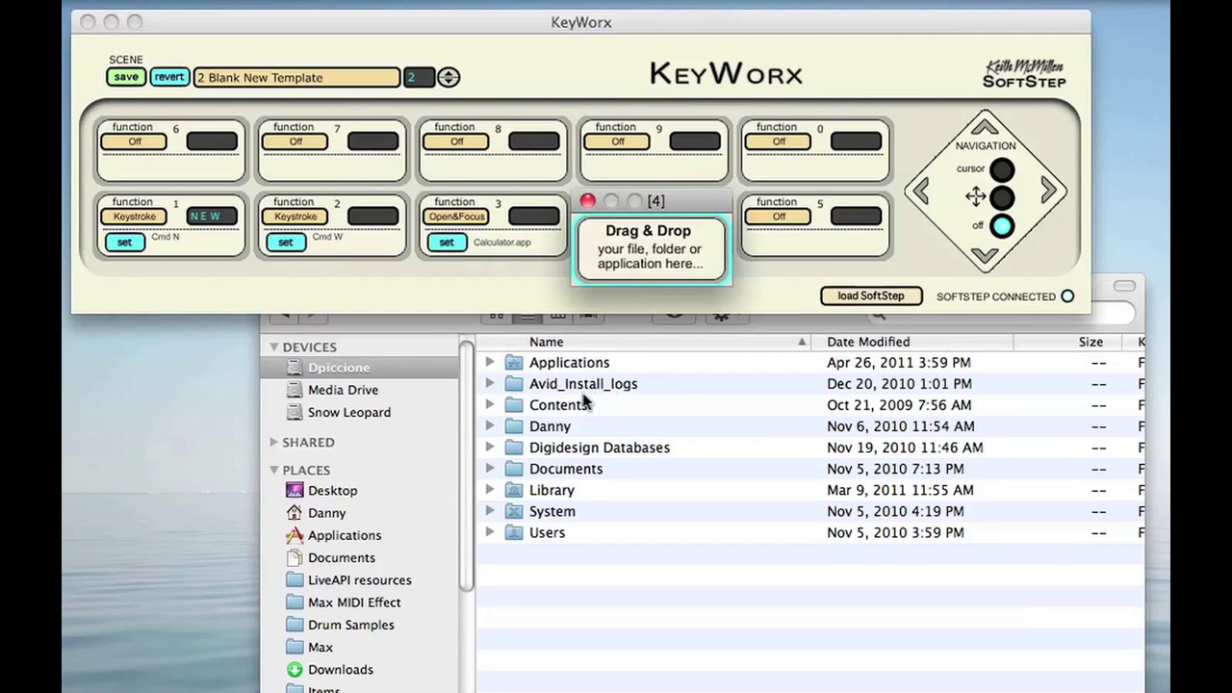